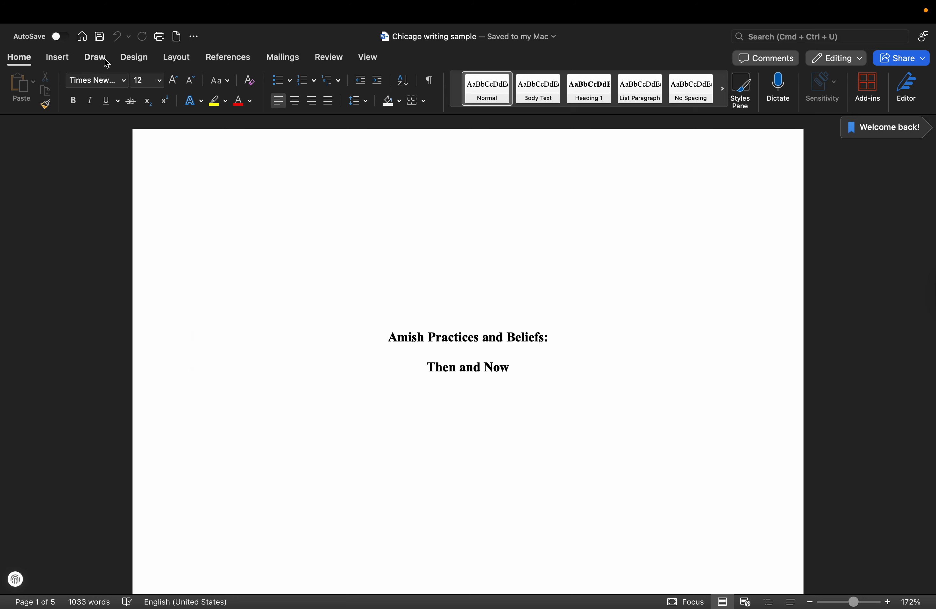
# Step: Set the page margins to the Normal preset with 1" on all sides
pyautogui.click(183, 60)
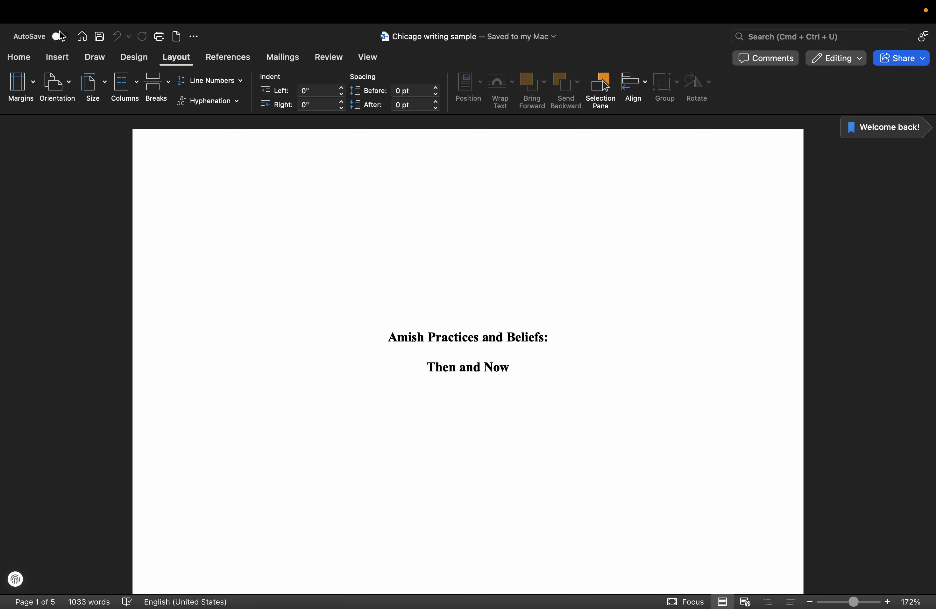
pyautogui.click(17, 86)
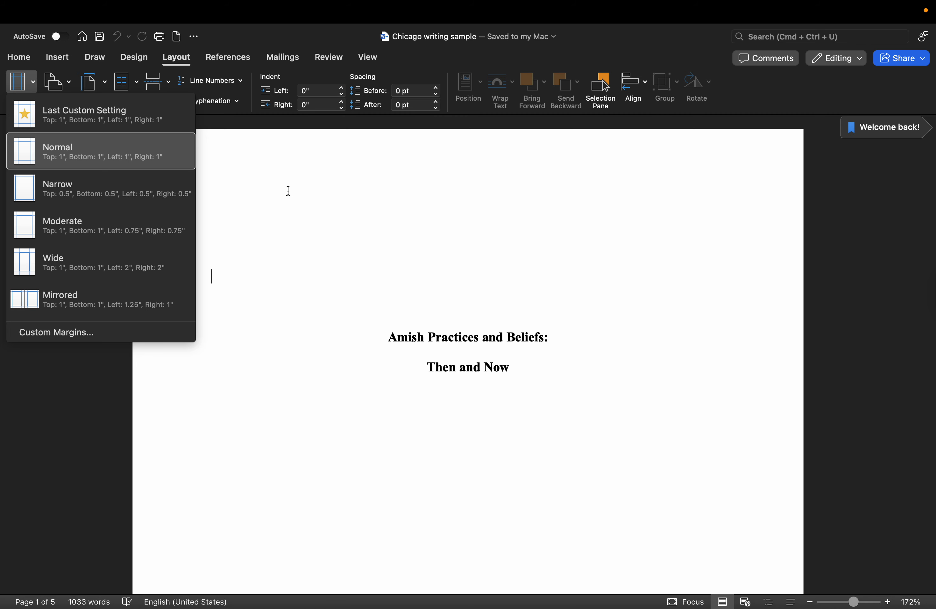
pyautogui.click(45, 150)
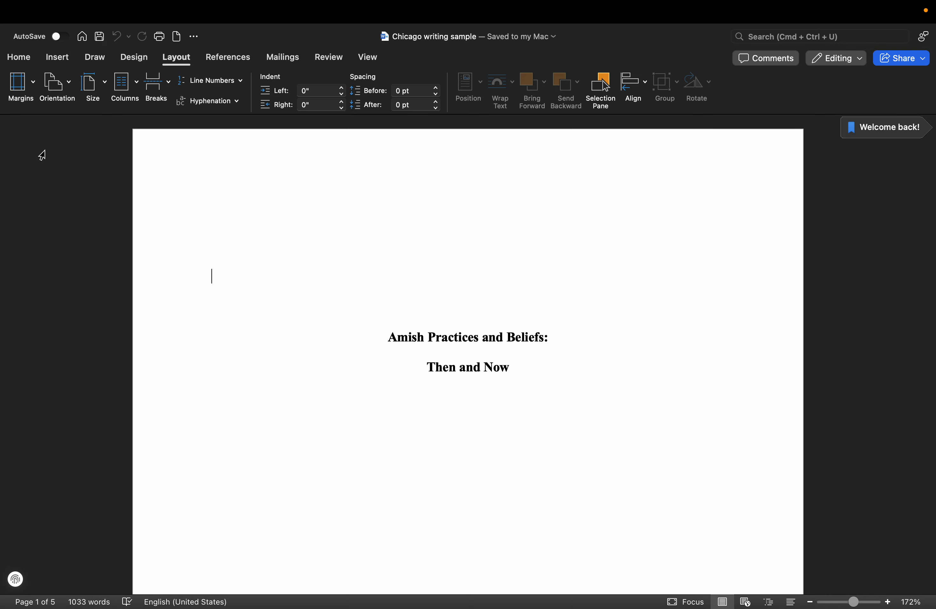
# Step: Set the font to Times New Roman Regular at size 12
pyautogui.click(22, 61)
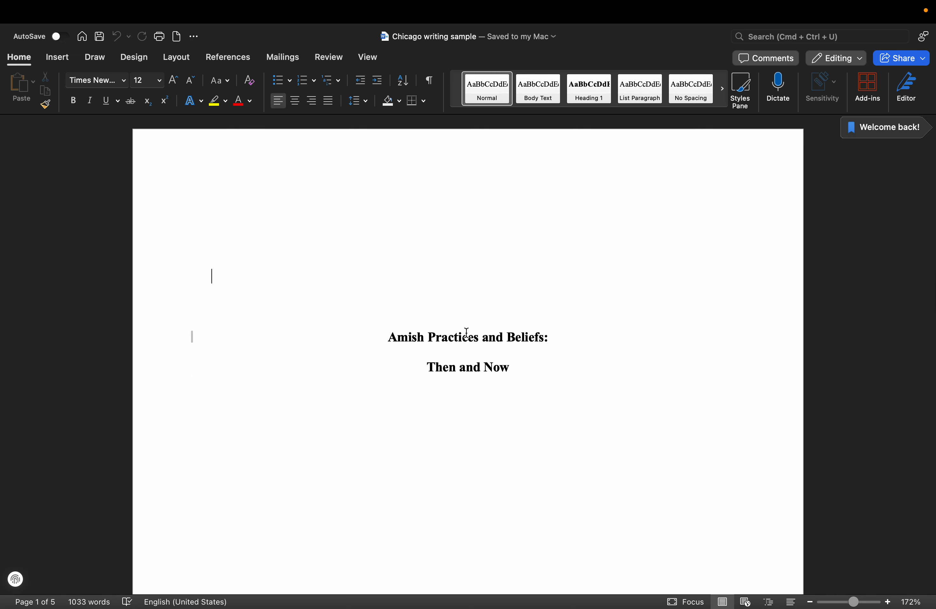
pyautogui.click(124, 80)
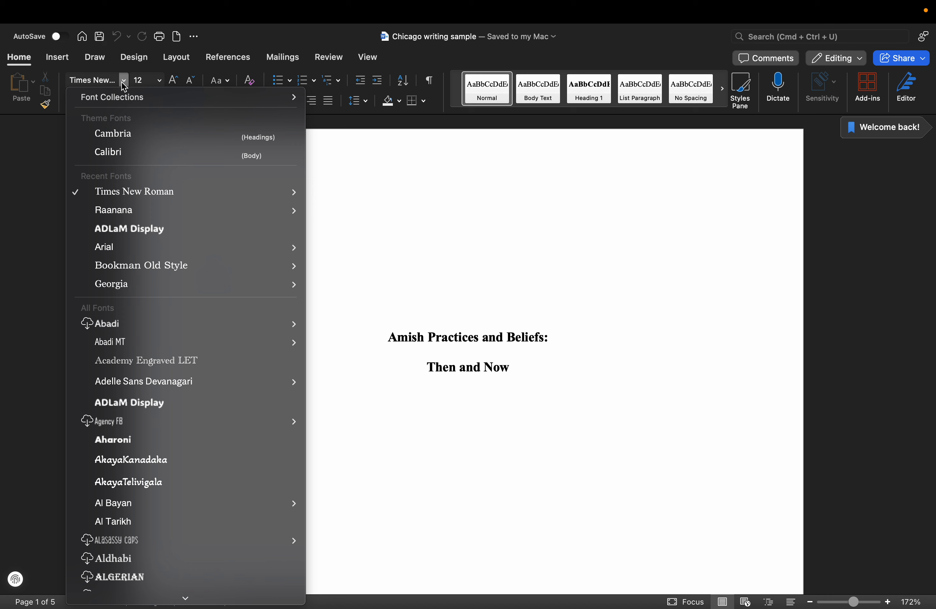
pyautogui.moveTo(110, 197)
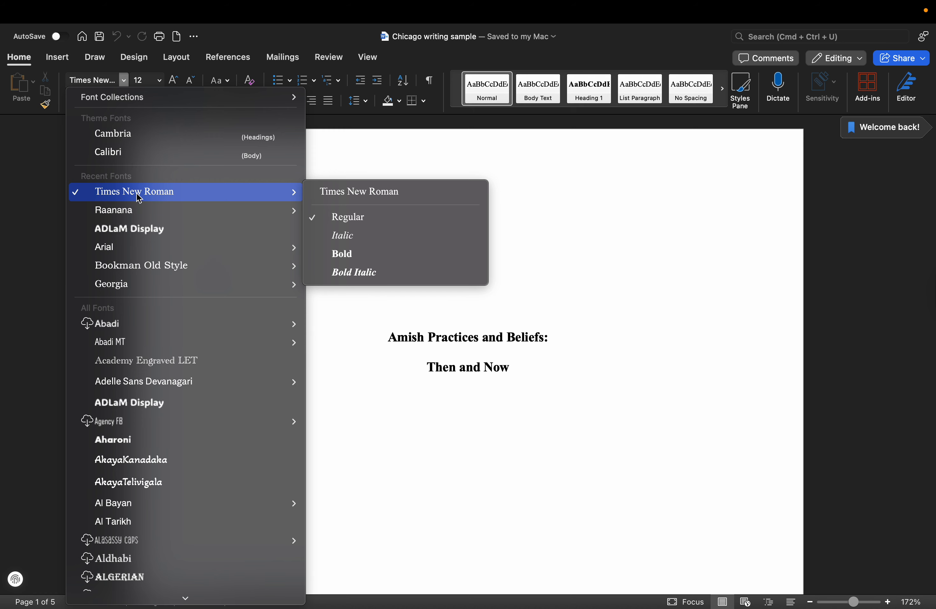
pyautogui.click(327, 217)
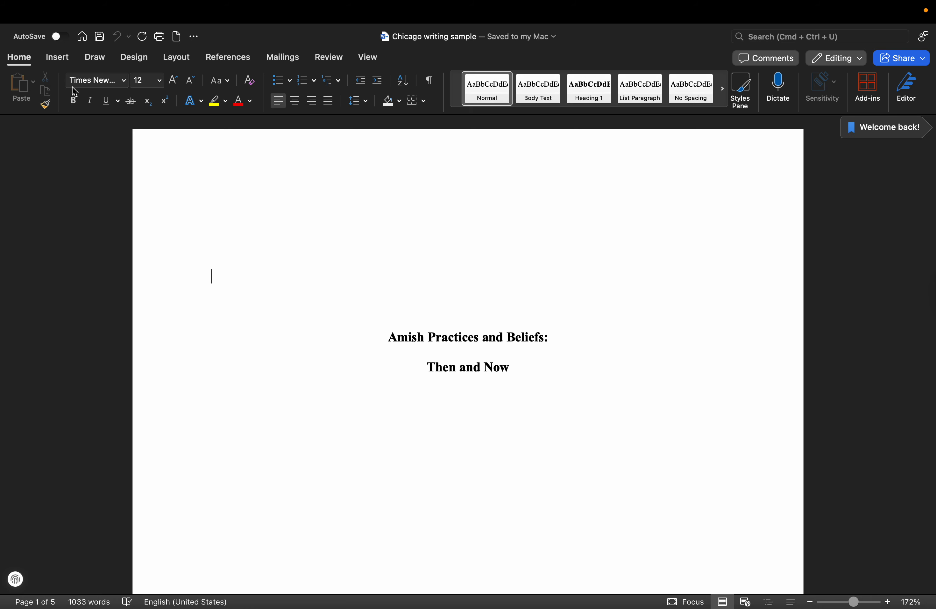
pyautogui.click(162, 78)
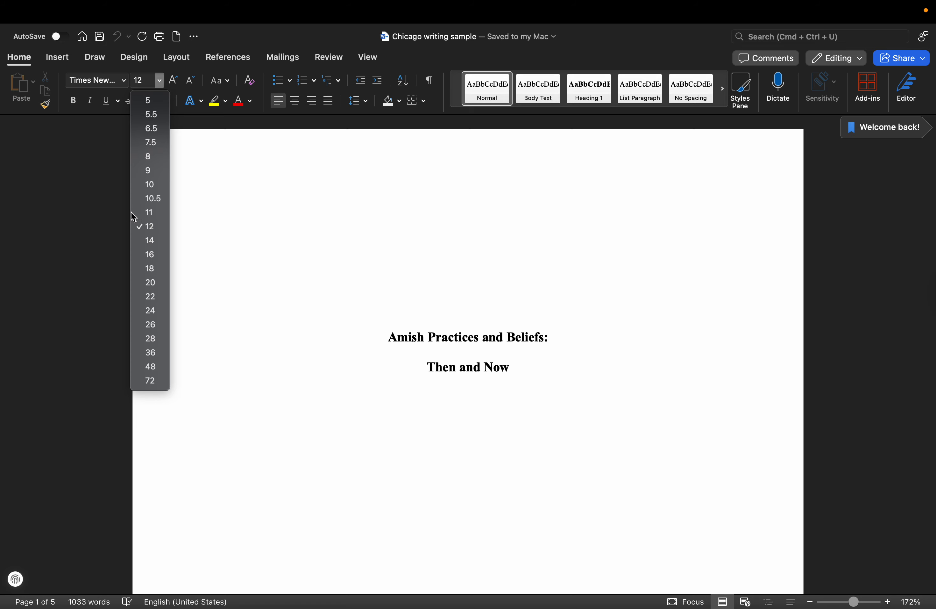
pyautogui.click(153, 227)
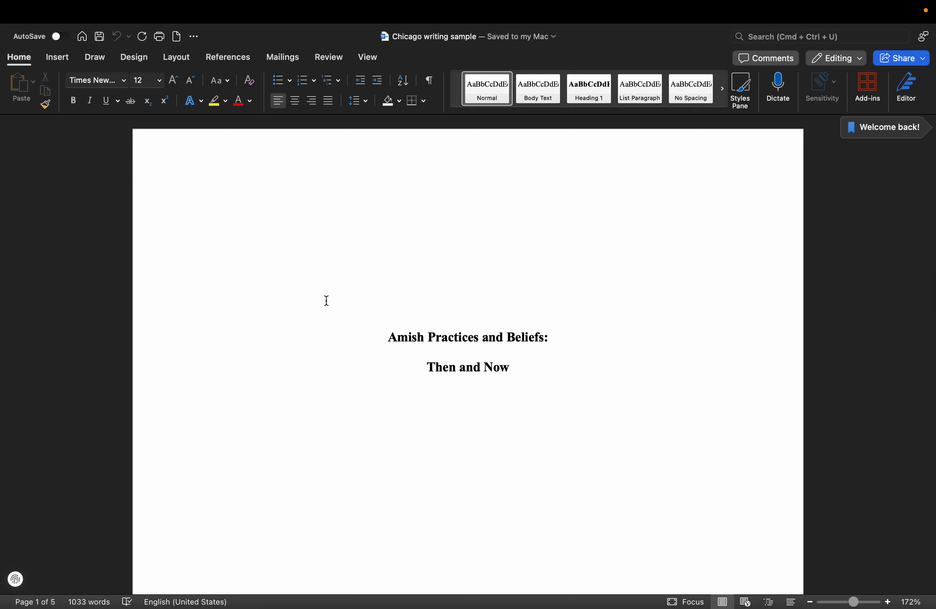
# Step: Set the paragraph's line spacing to Double and enable "Don't add space between paragraphs of the same style"
pyautogui.rightClick(303, 277)
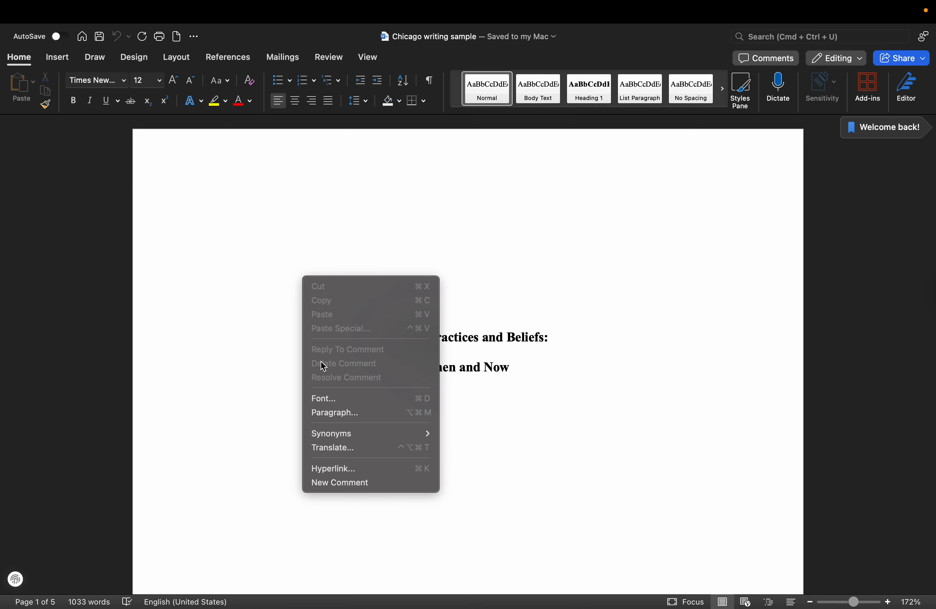
pyautogui.click(325, 420)
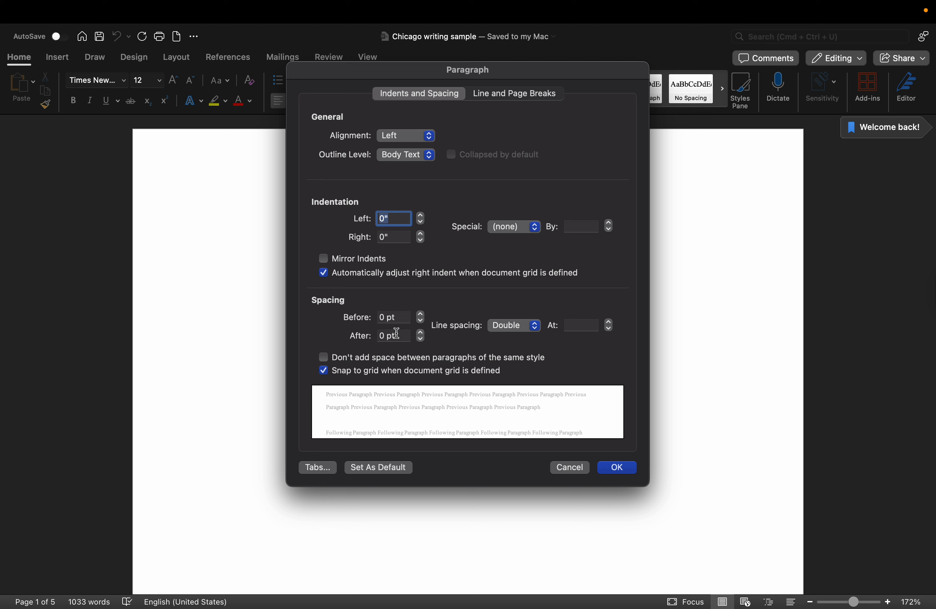
pyautogui.click(537, 327)
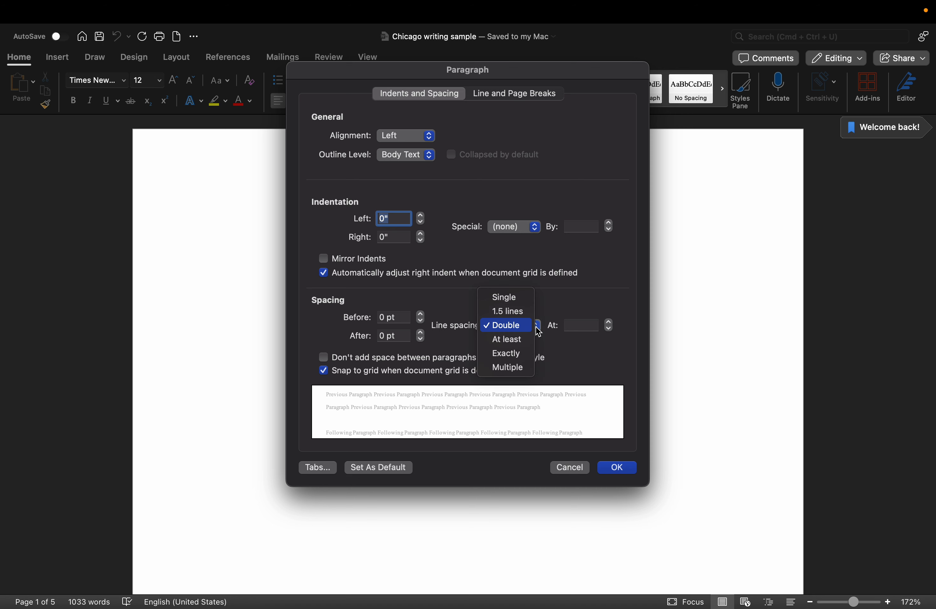
pyautogui.click(514, 329)
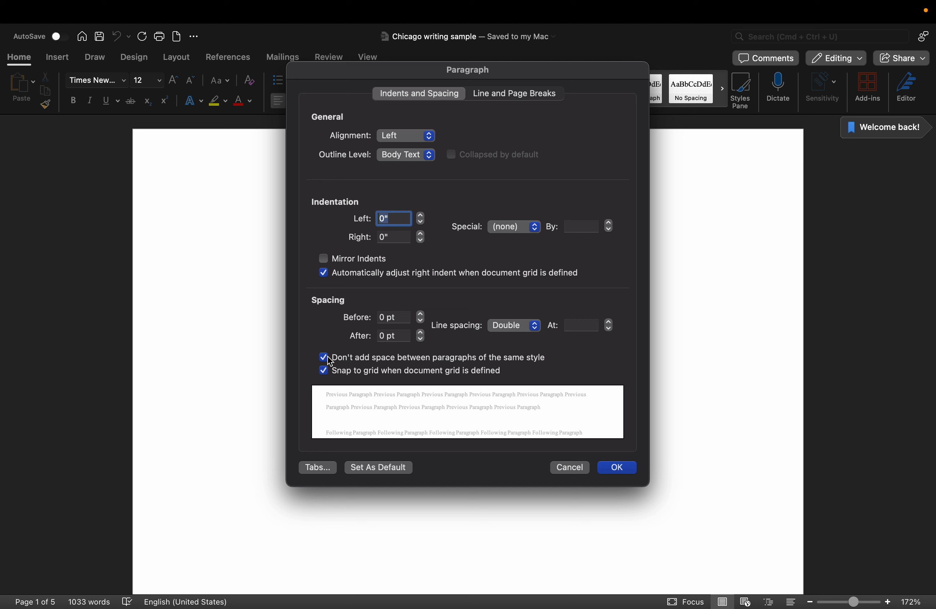
pyautogui.click(618, 471)
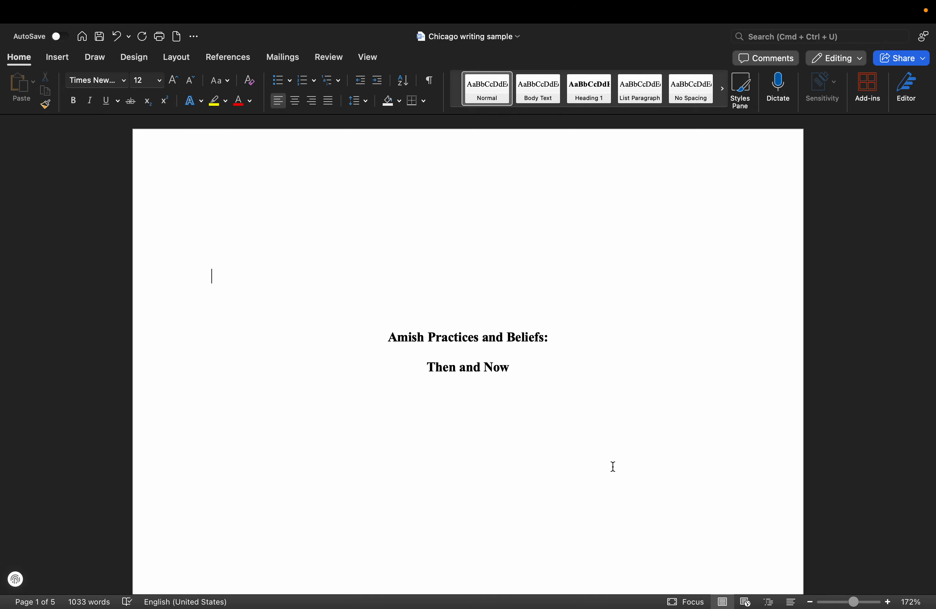
# Step: Examine the title page's layout, from the title down to the author, course and date lines and the start of the following page
pyautogui.scroll(-10, 613, 466)
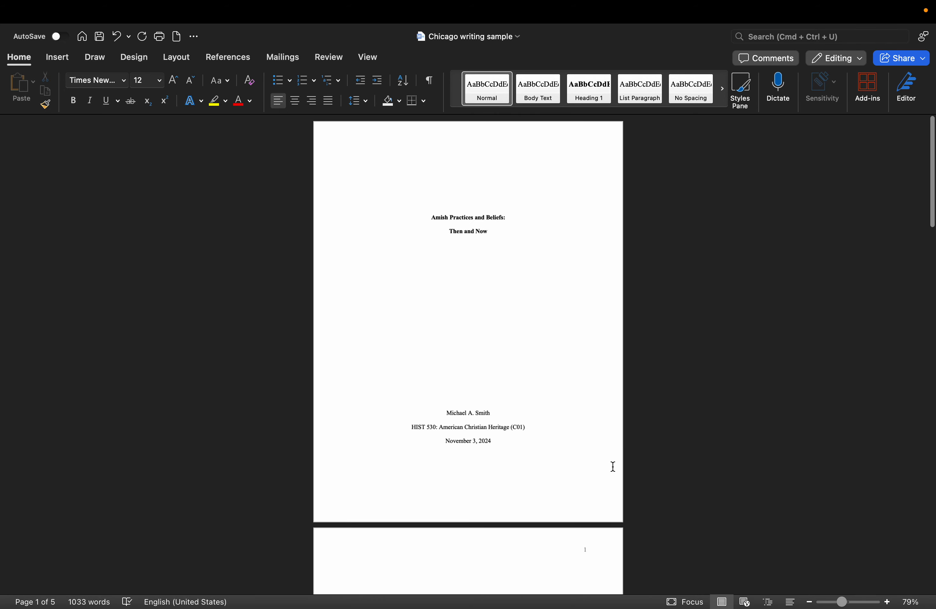
pyautogui.scroll(3, 614, 467)
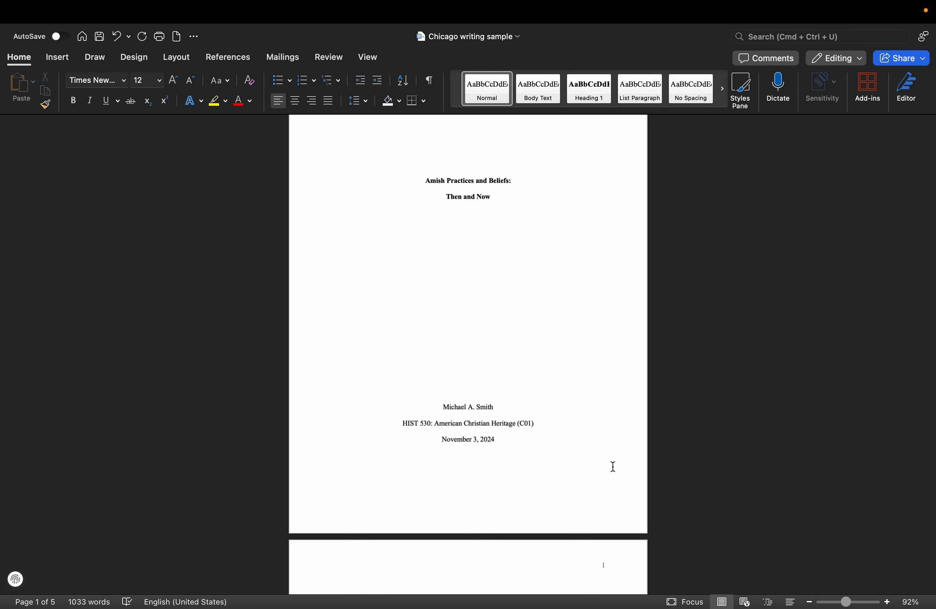
pyautogui.scroll(3, 613, 466)
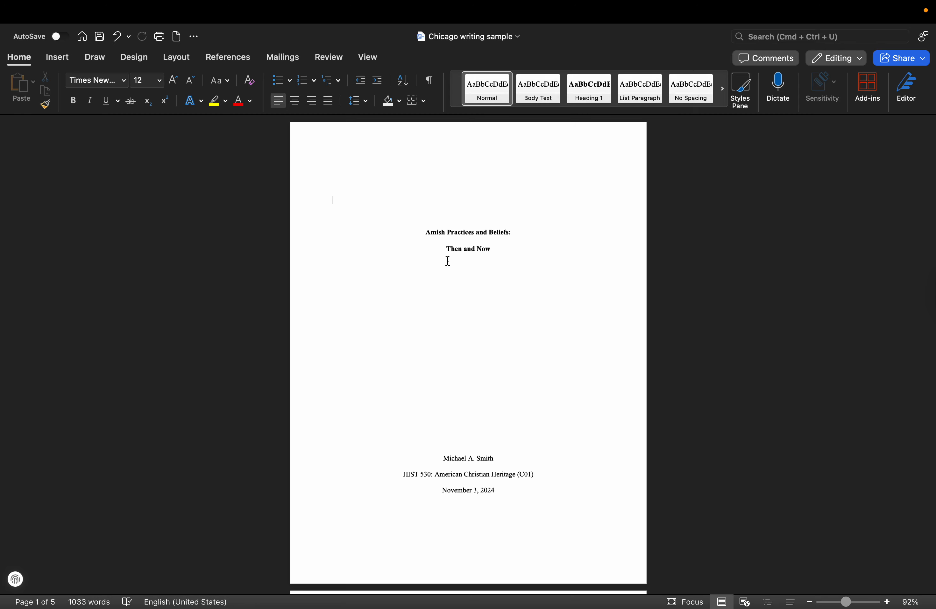
pyautogui.scroll(5, 448, 260)
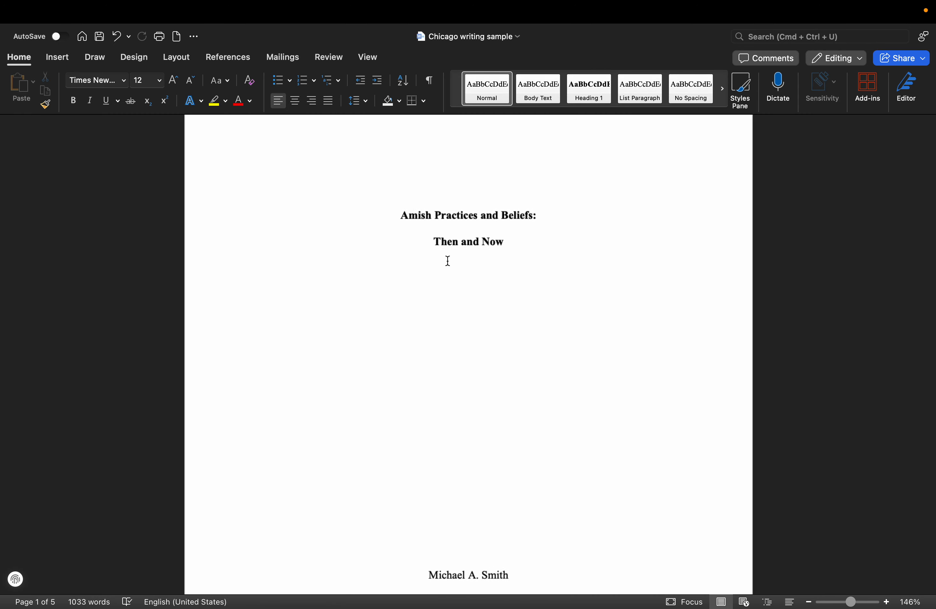
pyautogui.scroll(2, 448, 260)
pyautogui.scroll(3, 448, 261)
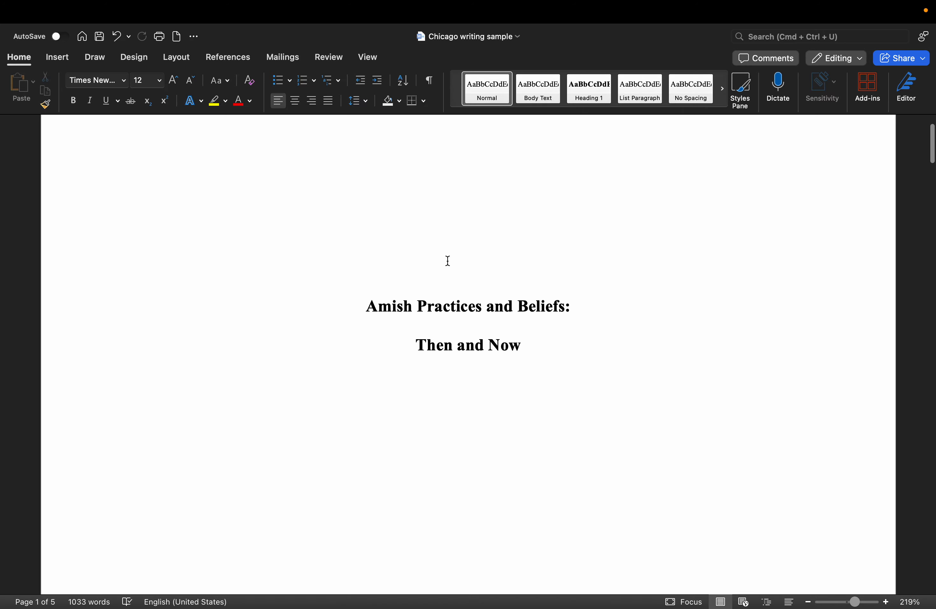
pyautogui.scroll(-10, 448, 260)
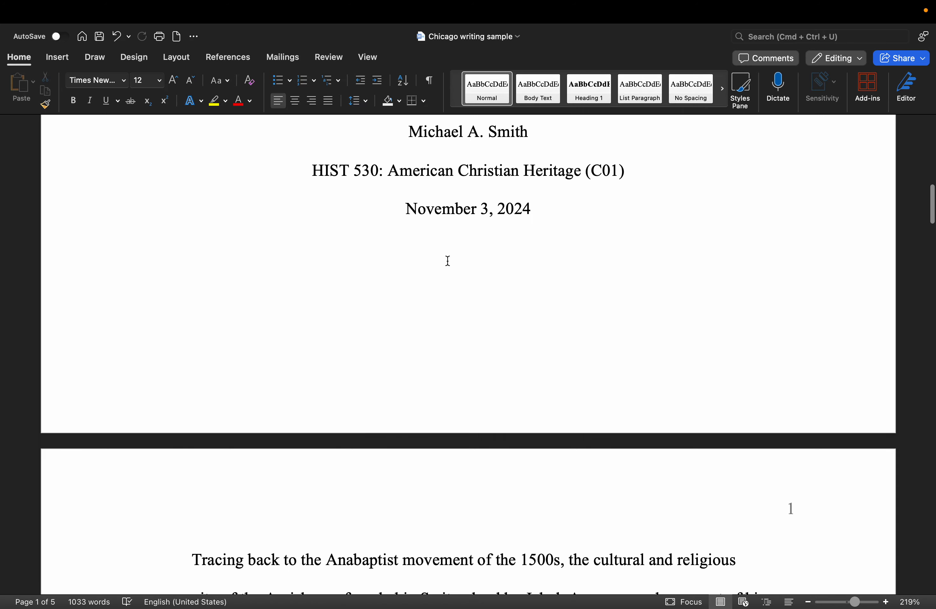
pyautogui.scroll(-4, 448, 261)
pyautogui.scroll(15, 448, 261)
pyautogui.scroll(-2, 448, 261)
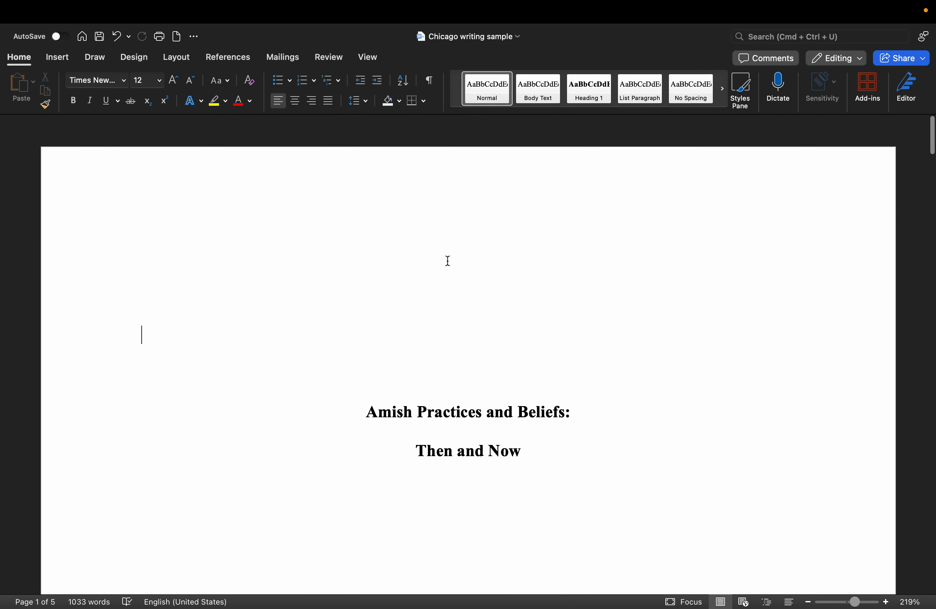
pyautogui.scroll(-2, 448, 261)
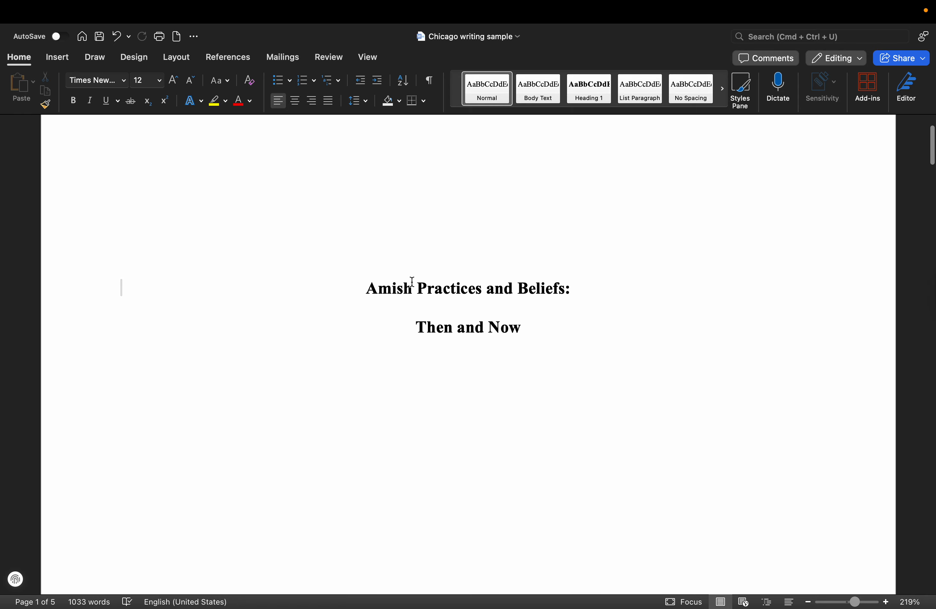
# Step: Left-align the title line "Amish Practices and Beliefs:" and center it again
pyautogui.click(425, 244)
pyautogui.scroll(-5, 425, 243)
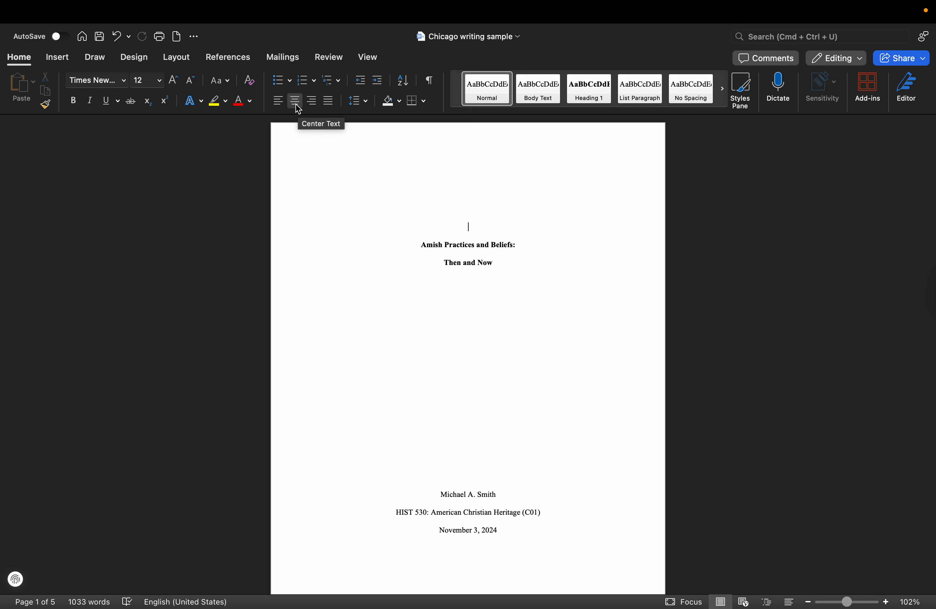
pyautogui.press('super+z')
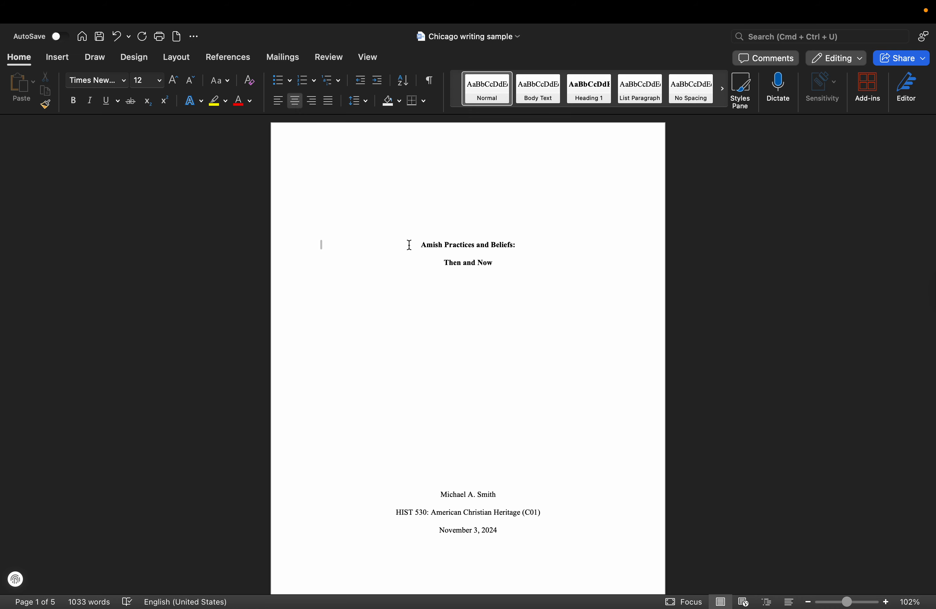
pyautogui.click(421, 245)
pyautogui.click(278, 102)
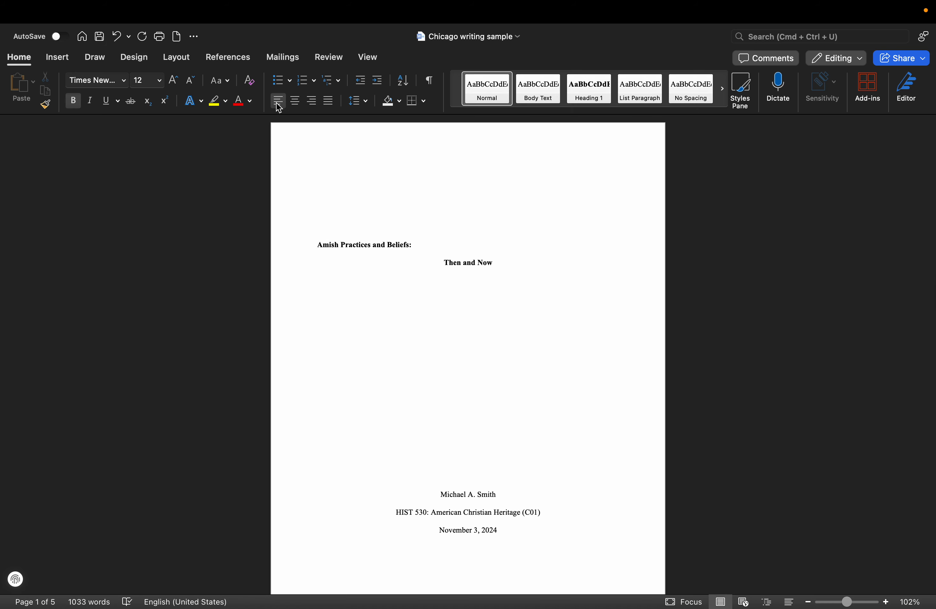
pyautogui.click(297, 102)
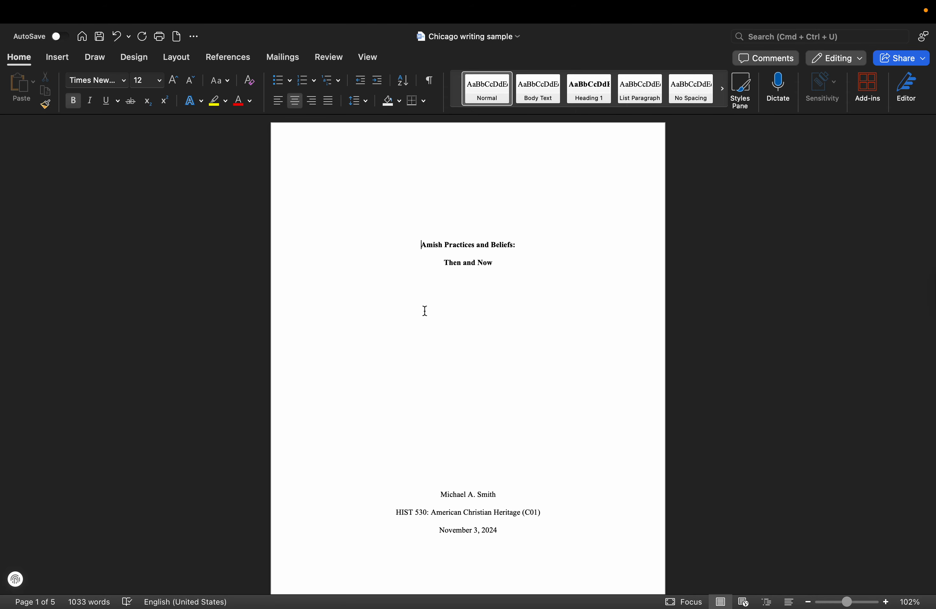
# Step: Apply bold to both title lines, "Amish Practices and Beliefs:" and "Then and Now"
pyautogui.scroll(5, 443, 268)
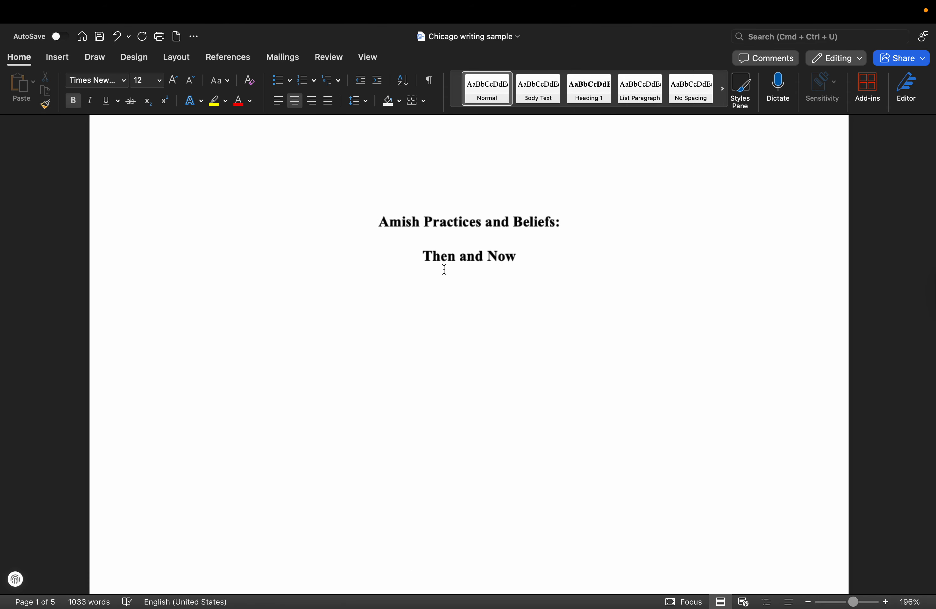
pyautogui.scroll(1, 443, 268)
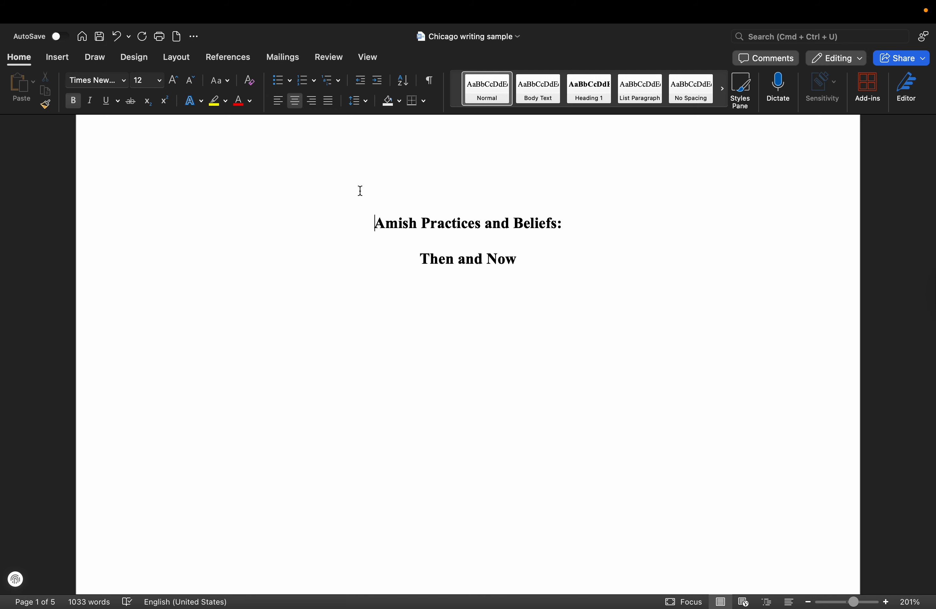
pyautogui.moveTo(374, 221); pyautogui.dragTo(514, 263)
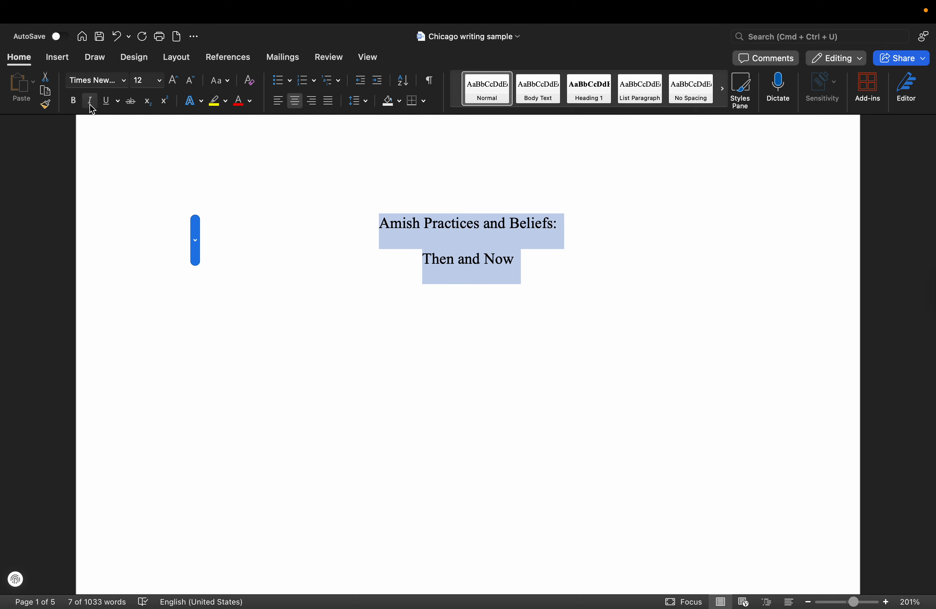
pyautogui.click(71, 103)
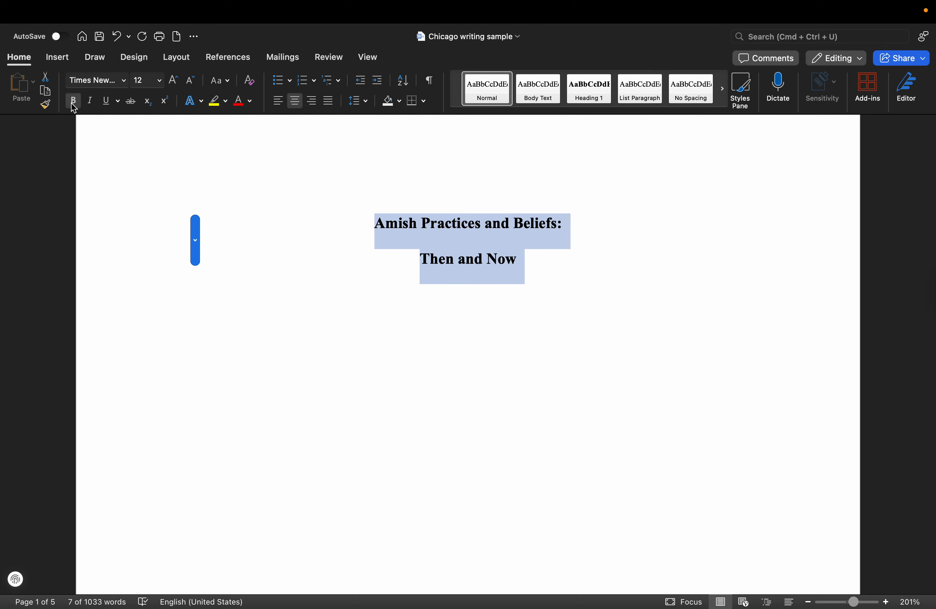
pyautogui.click(413, 345)
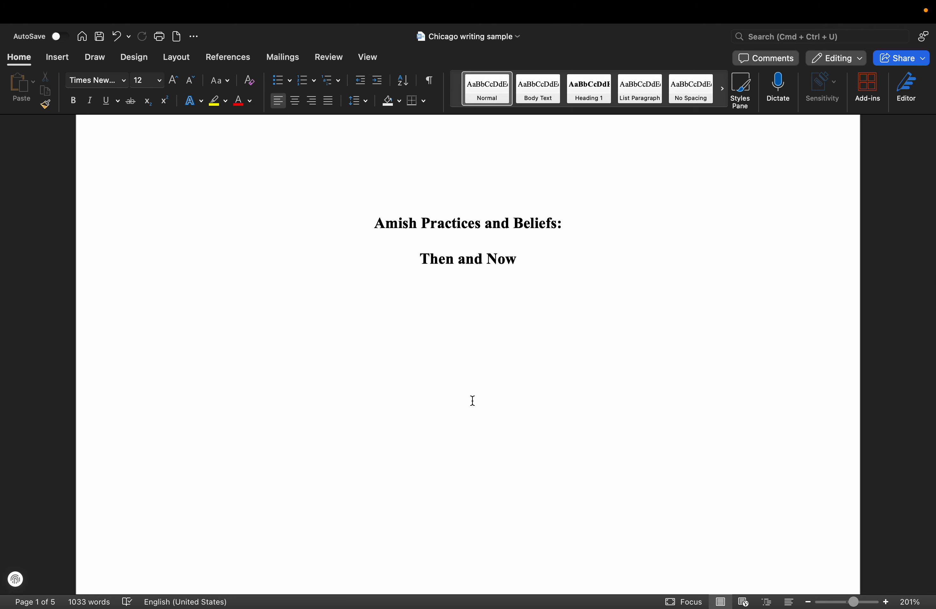
# Step: Review the author, course and date lines on the title page and select the date "November 3, 2024"
pyautogui.scroll(-10, 473, 400)
pyautogui.scroll(-4, 473, 400)
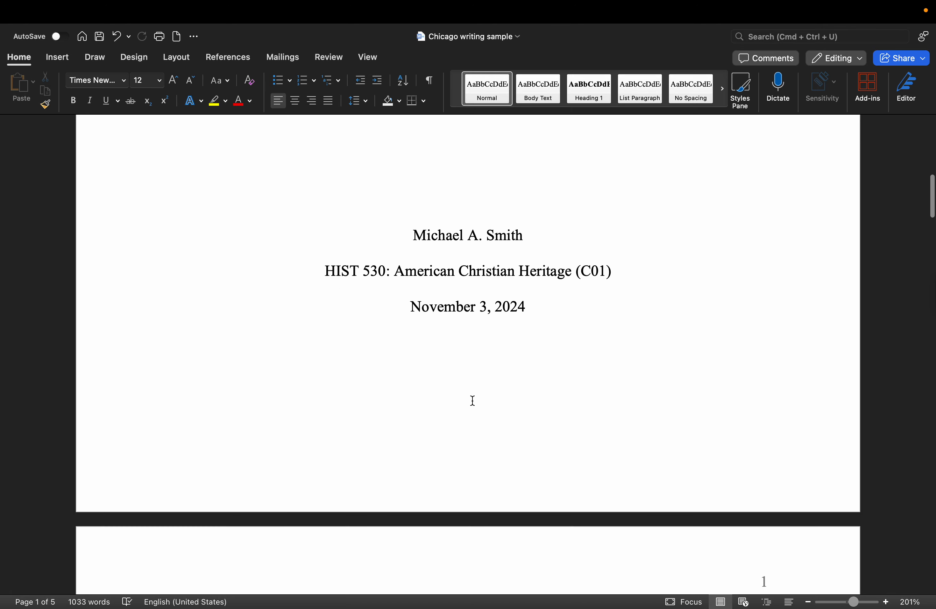
pyautogui.scroll(5, 473, 400)
pyautogui.scroll(-6, 473, 400)
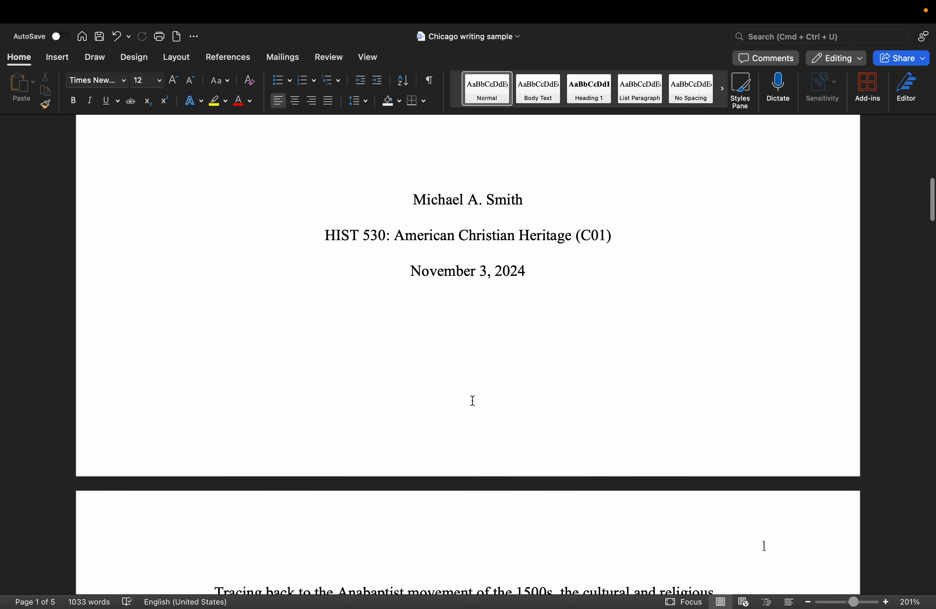
pyautogui.scroll(4, 473, 400)
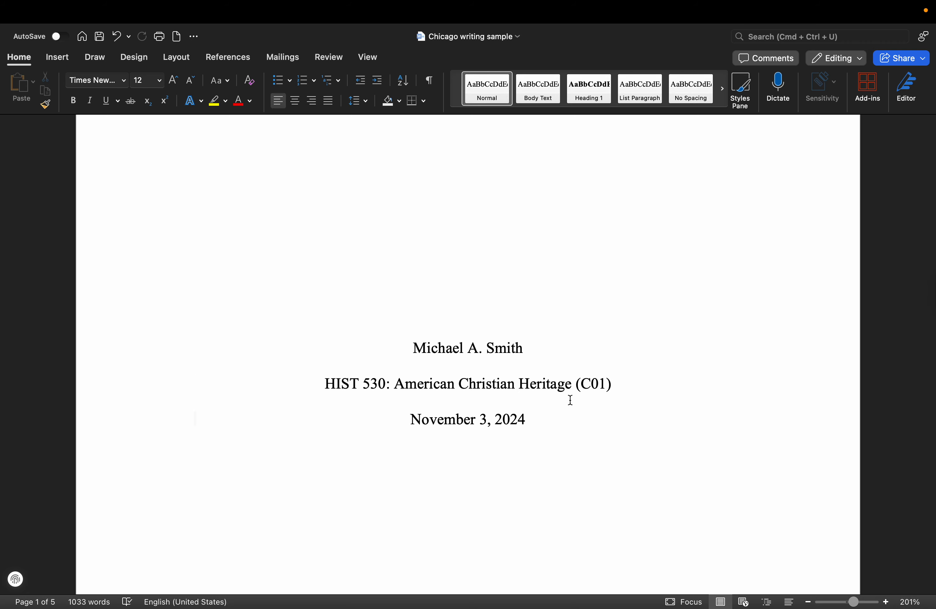
pyautogui.press('Up')
pyautogui.press('Down')
pyautogui.moveTo(411, 415); pyautogui.dragTo(524, 420)
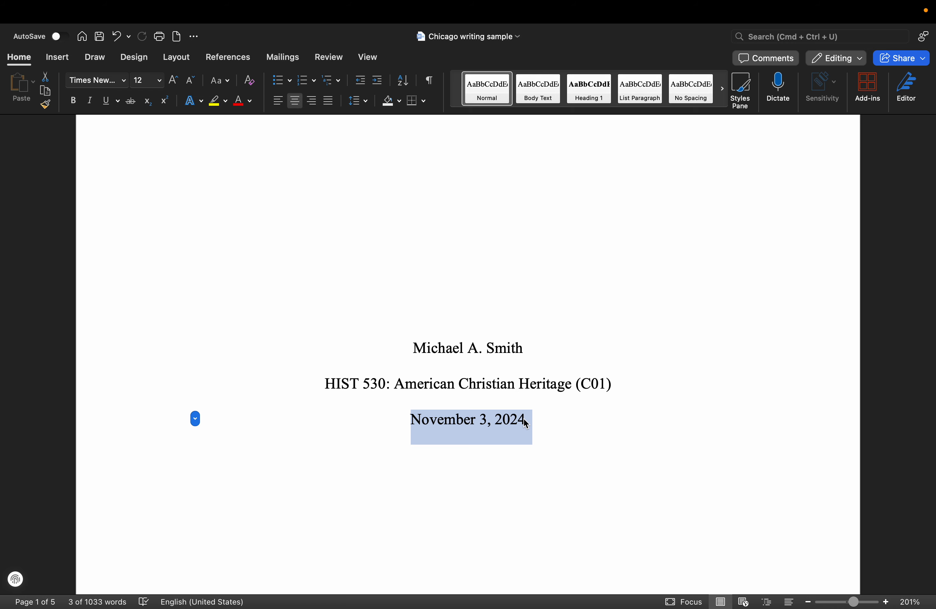
# Step: Deselect the date and examine the title page and the start of the first body page, including its header
pyautogui.click(543, 430)
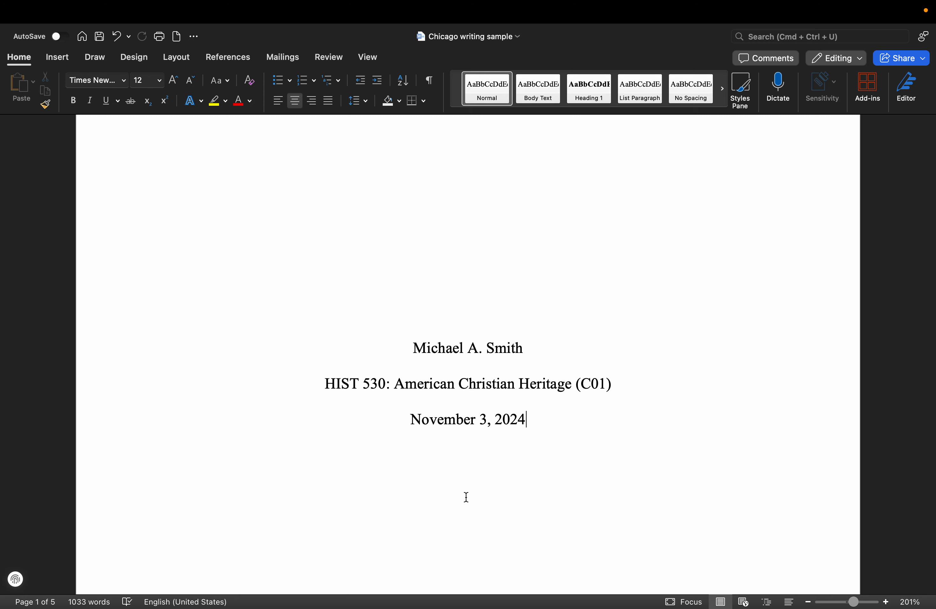
pyautogui.scroll(-5, 467, 497)
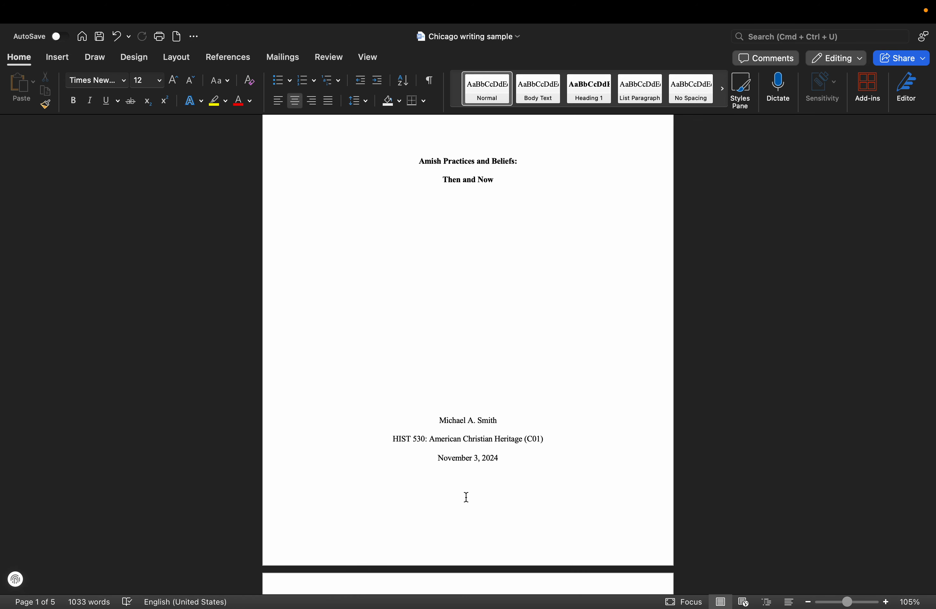
pyautogui.scroll(3, 467, 497)
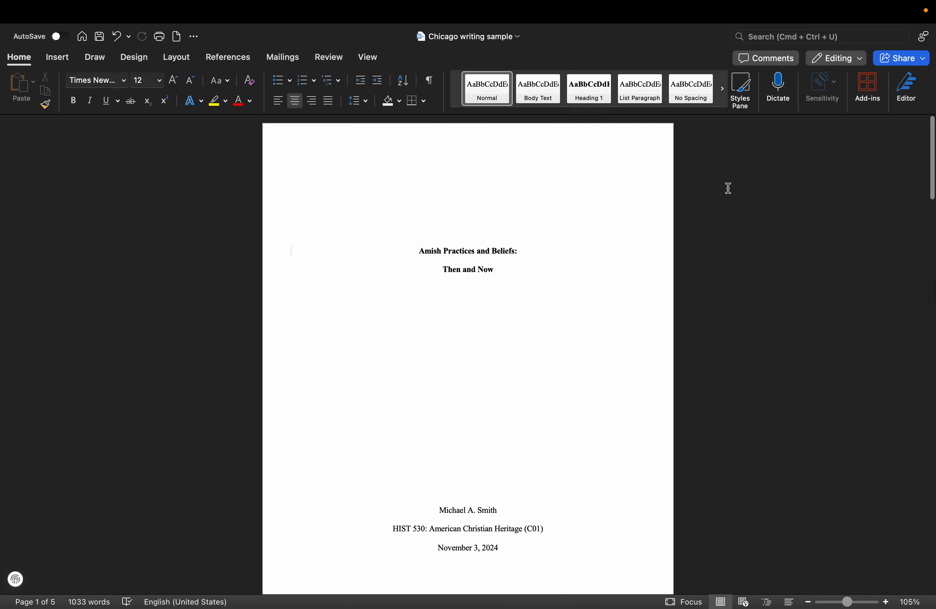
pyautogui.scroll(-1, 574, 397)
pyautogui.scroll(-10, 575, 397)
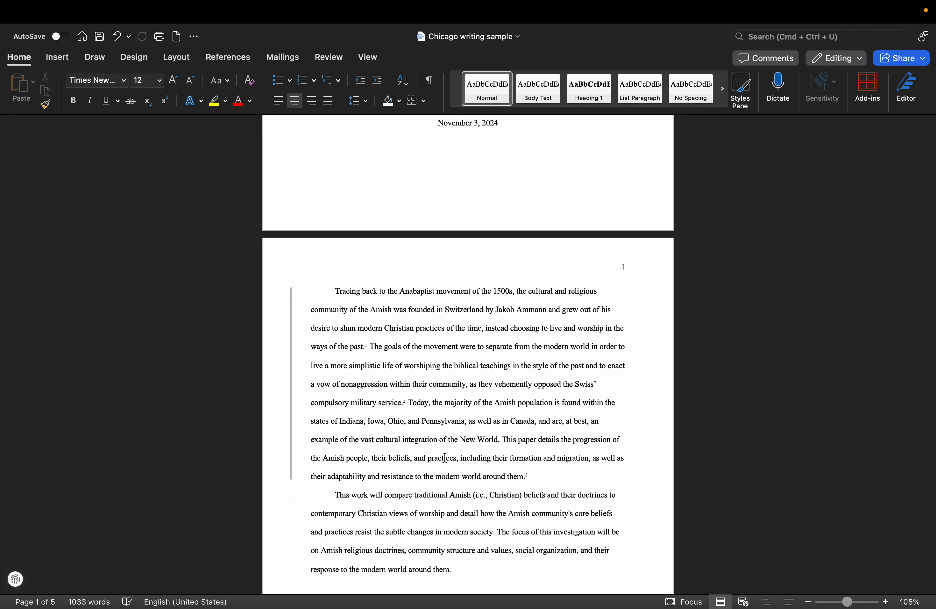
pyautogui.scroll(5, 415, 244)
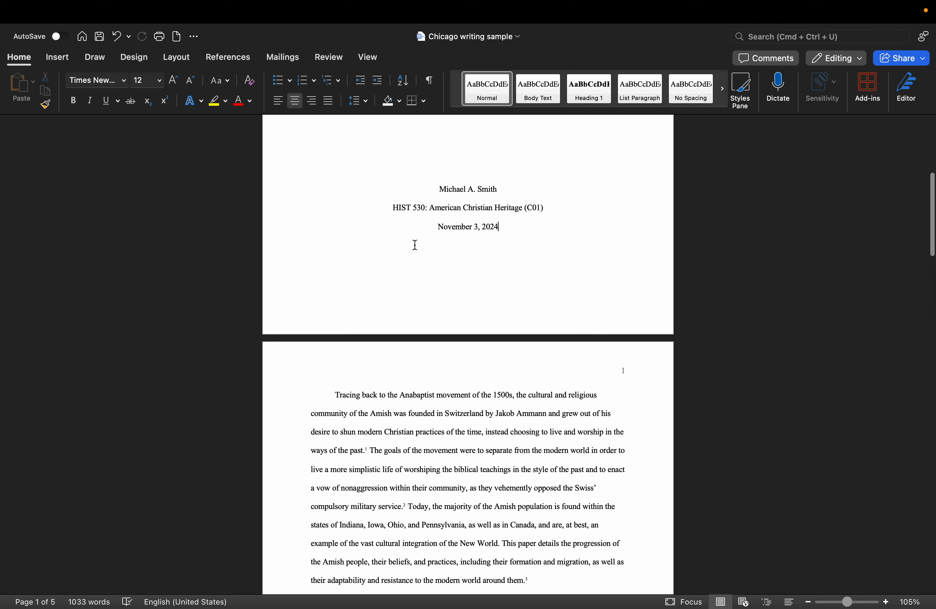
pyautogui.scroll(-2, 414, 244)
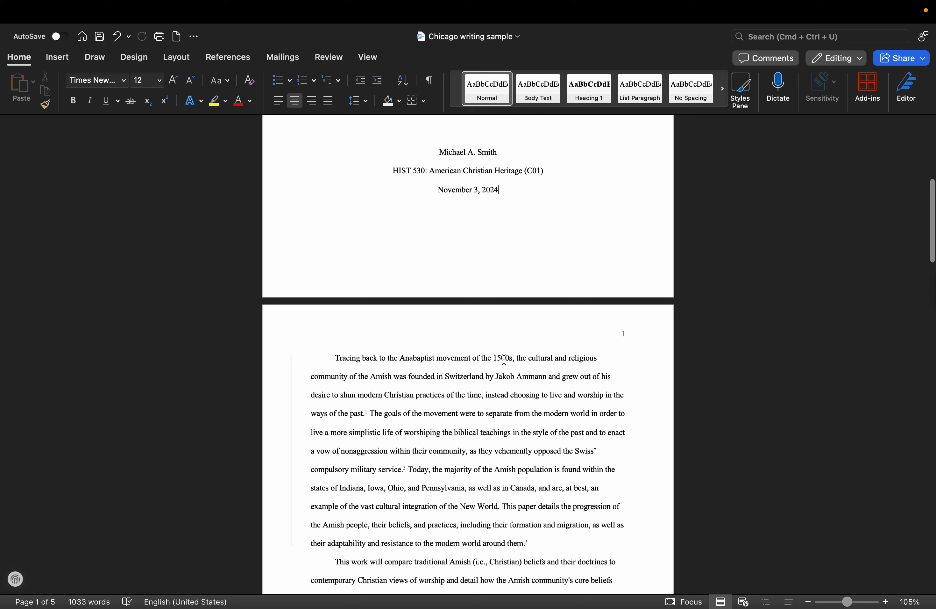
# Step: Insert page numbers from the first body page, with position Top of page (Header), alignment Right and no number on the first page
pyautogui.click(505, 358)
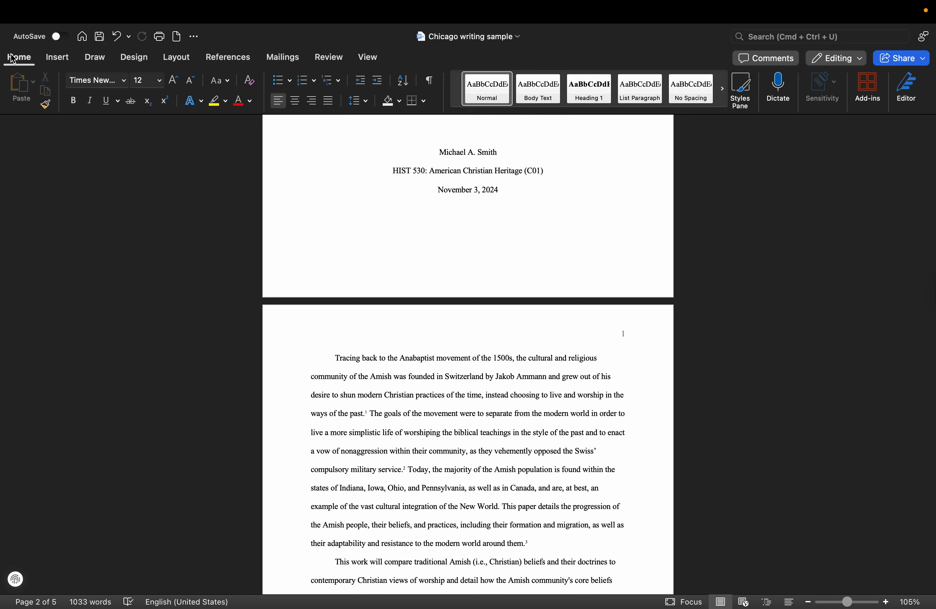
pyautogui.click(57, 57)
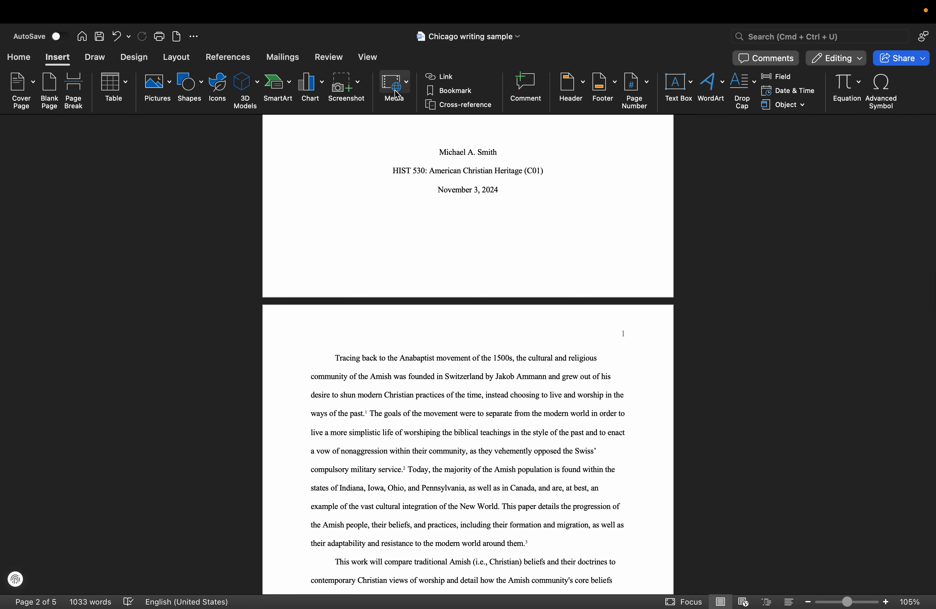
pyautogui.click(646, 93)
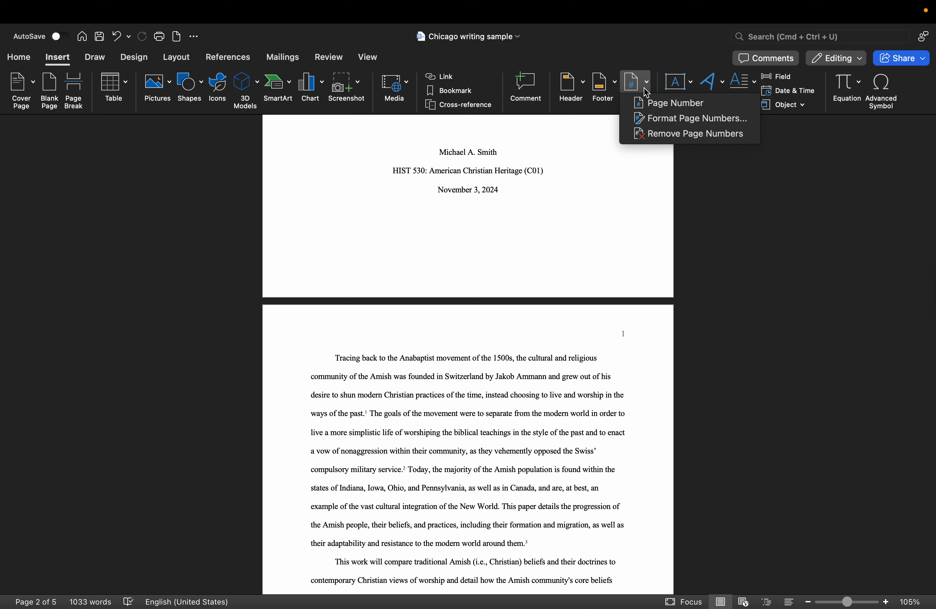
pyautogui.click(653, 105)
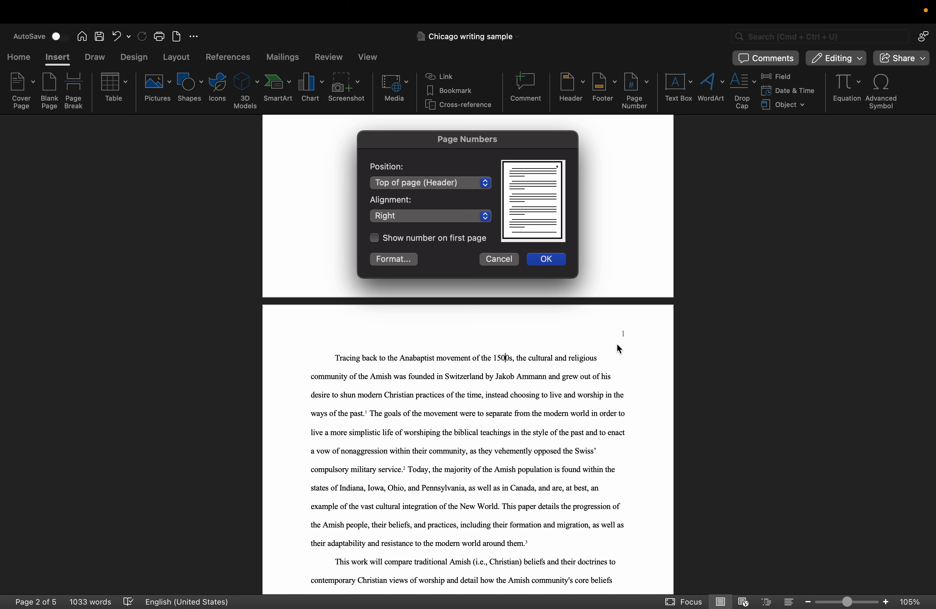
pyautogui.click(484, 185)
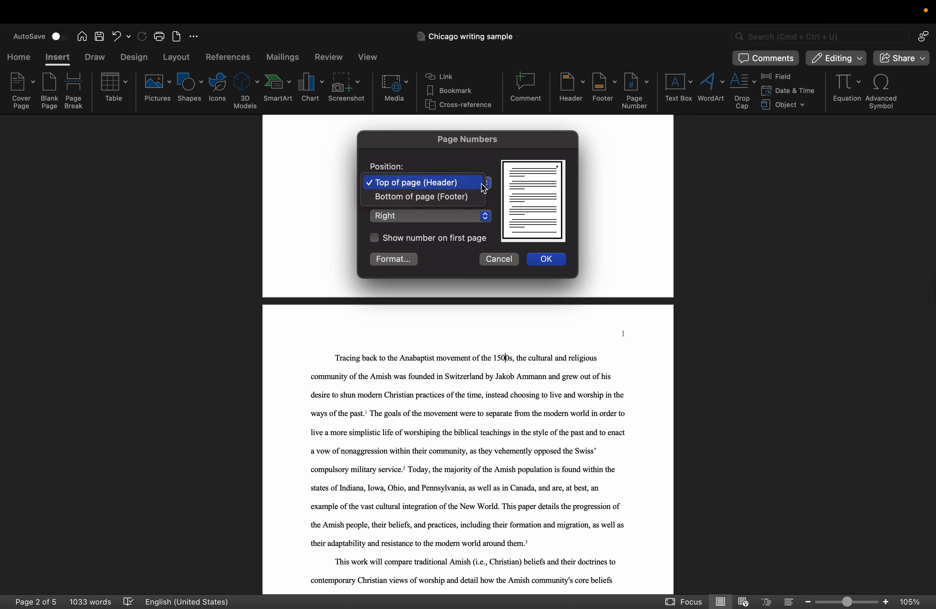
pyautogui.click(482, 184)
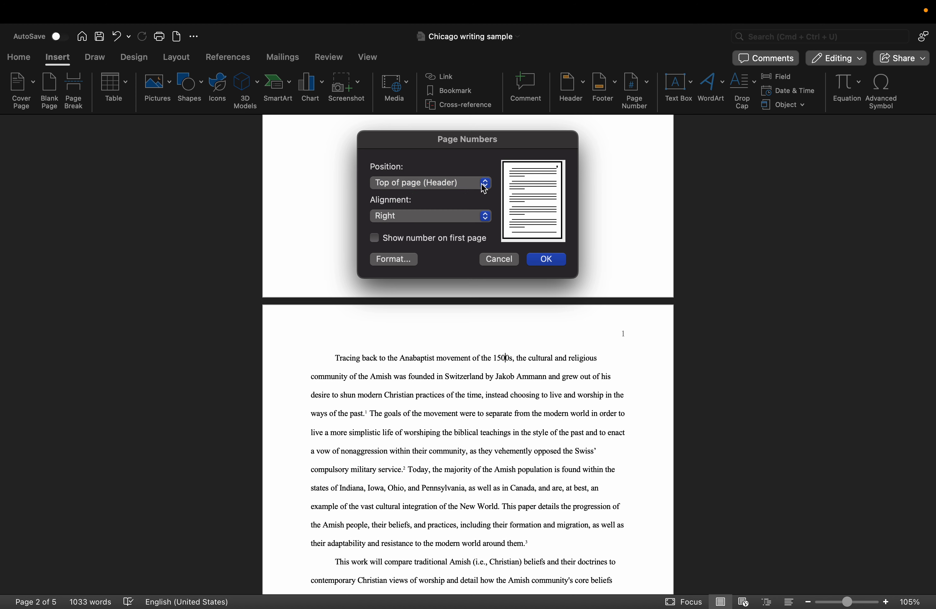
pyautogui.click(462, 219)
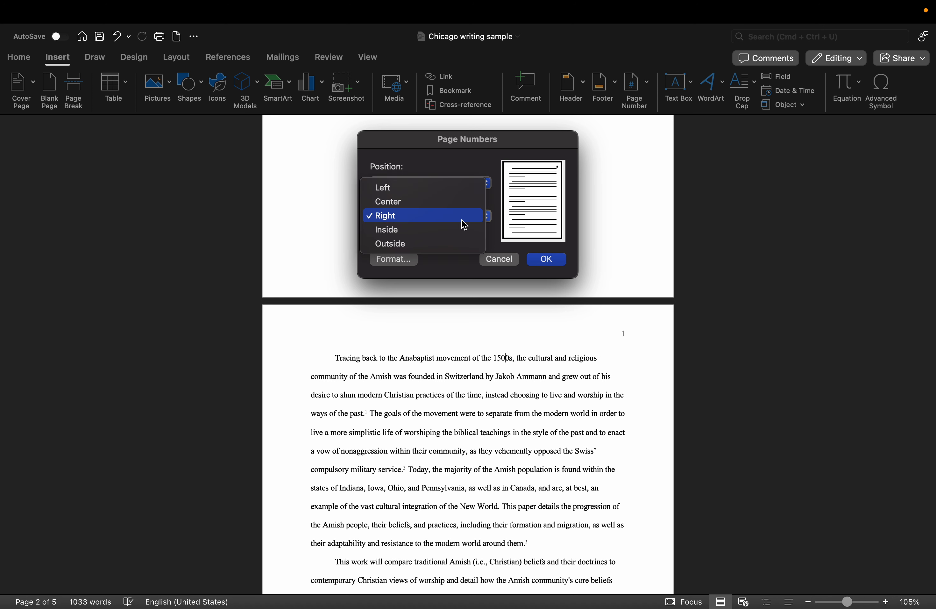
pyautogui.click(557, 268)
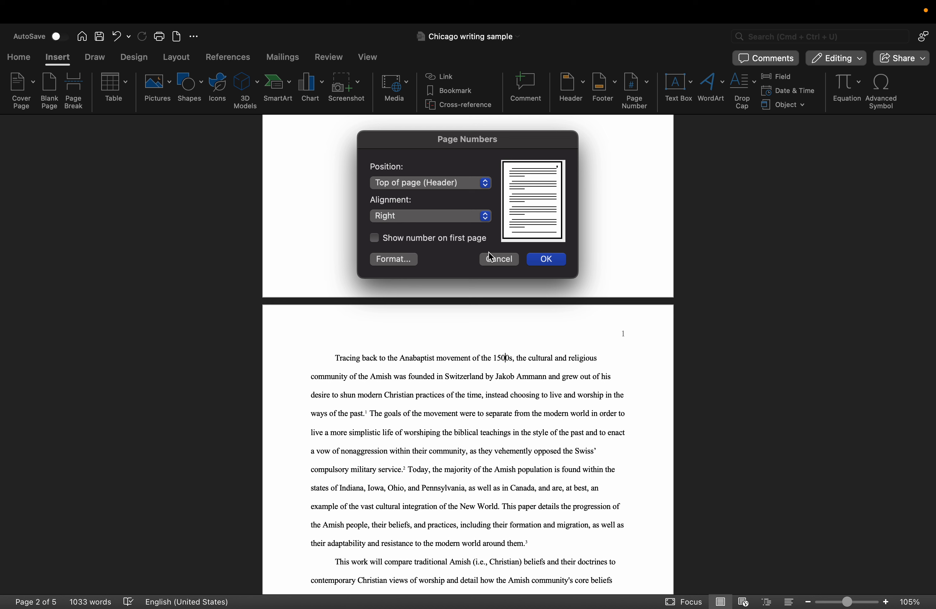
pyautogui.click(557, 264)
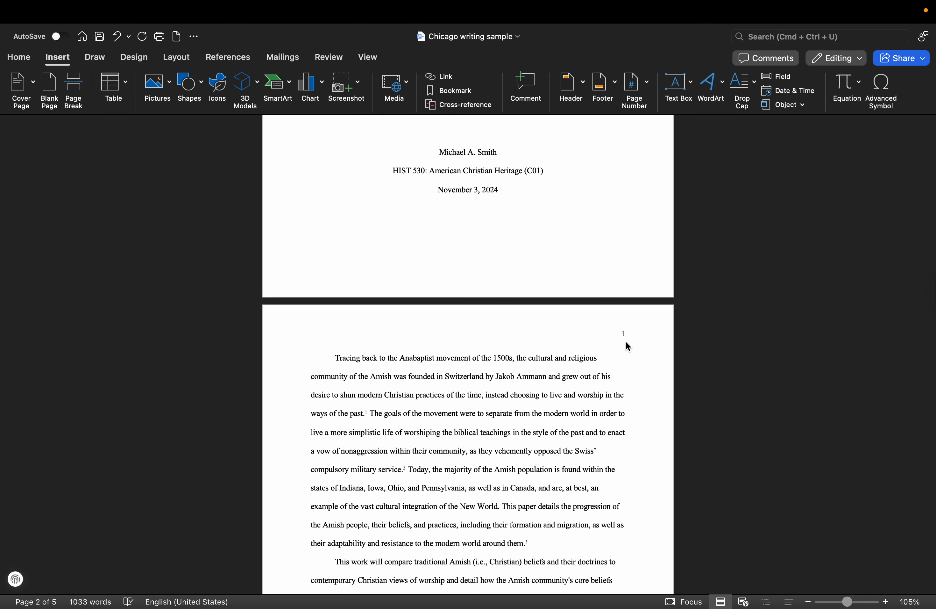
# Step: Check the header page numbers through the body pages to the Bibliography and return toward the "Historical Background" section
pyautogui.scroll(-15, 622, 333)
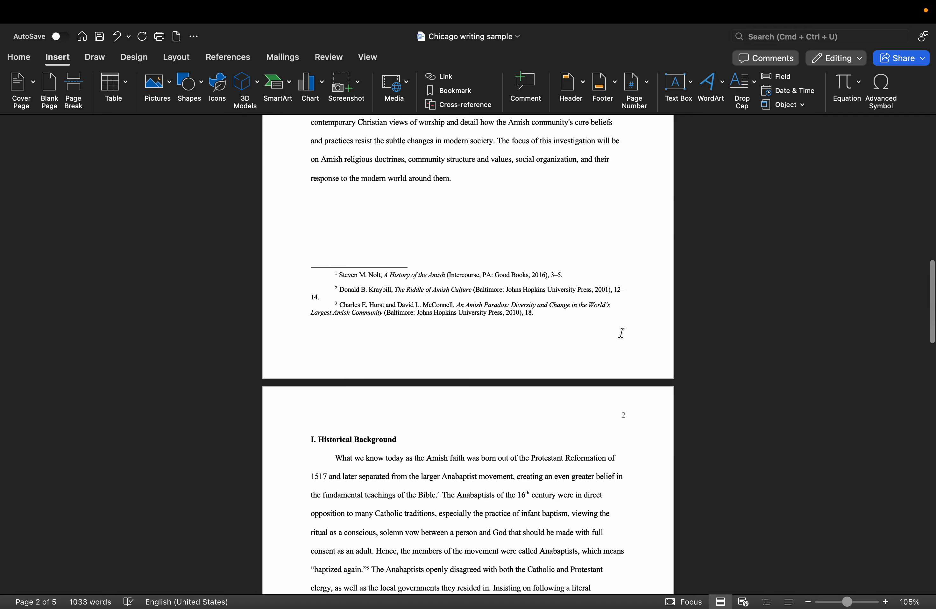
pyautogui.scroll(-12, 622, 333)
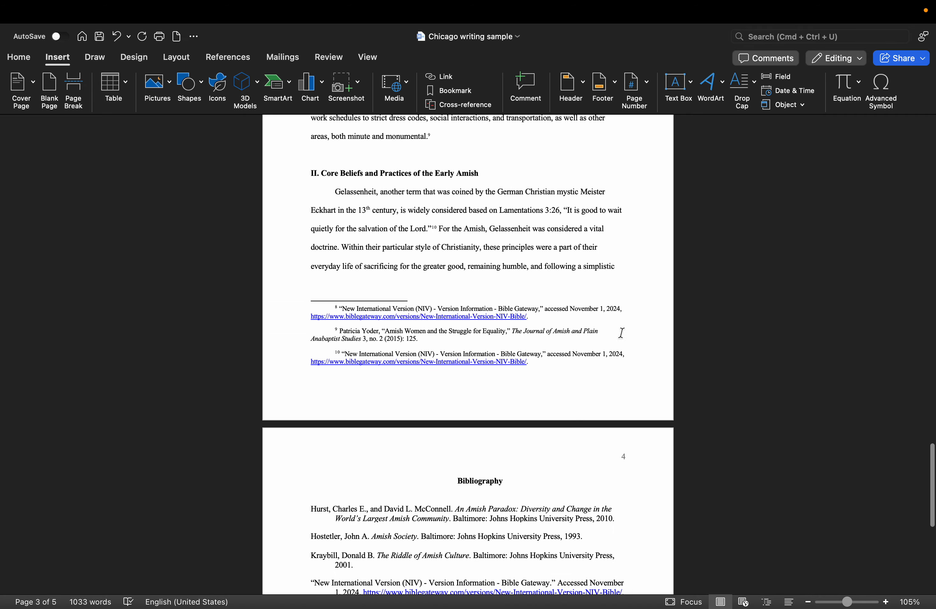
pyautogui.scroll(-5, 622, 332)
pyautogui.scroll(20, 621, 332)
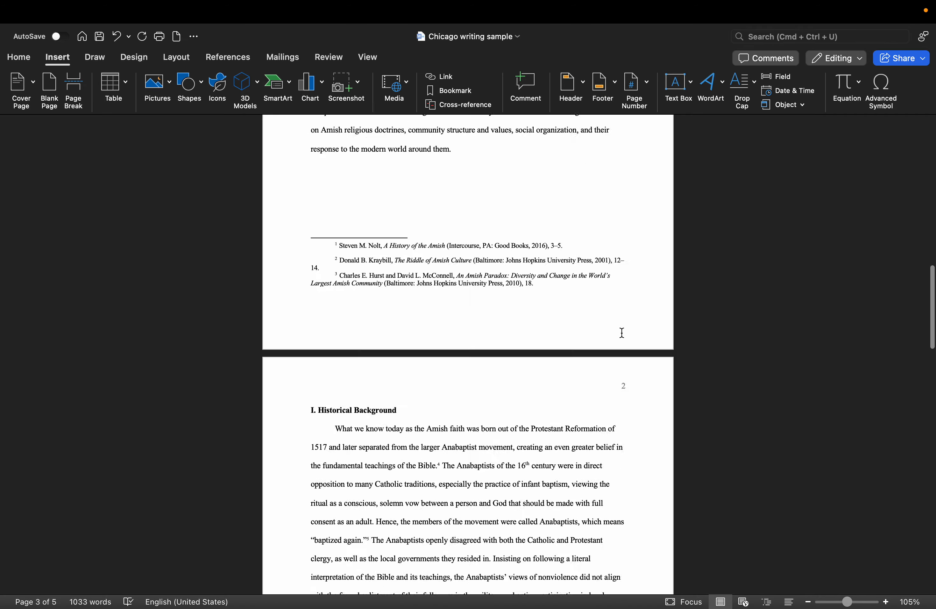